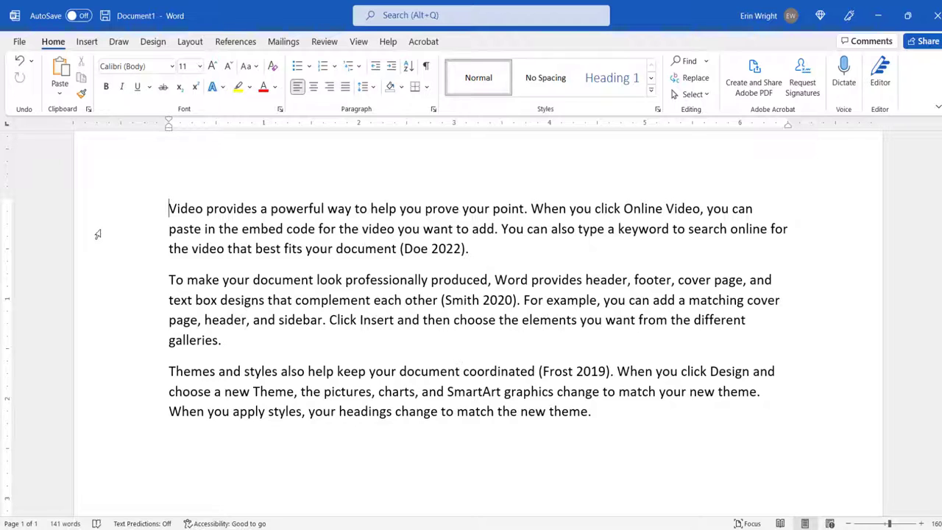
Show citations as CITATION field codes via Alt+F9 and the Advanced 'Show field codes instead of their values' option
key("alt+F9")
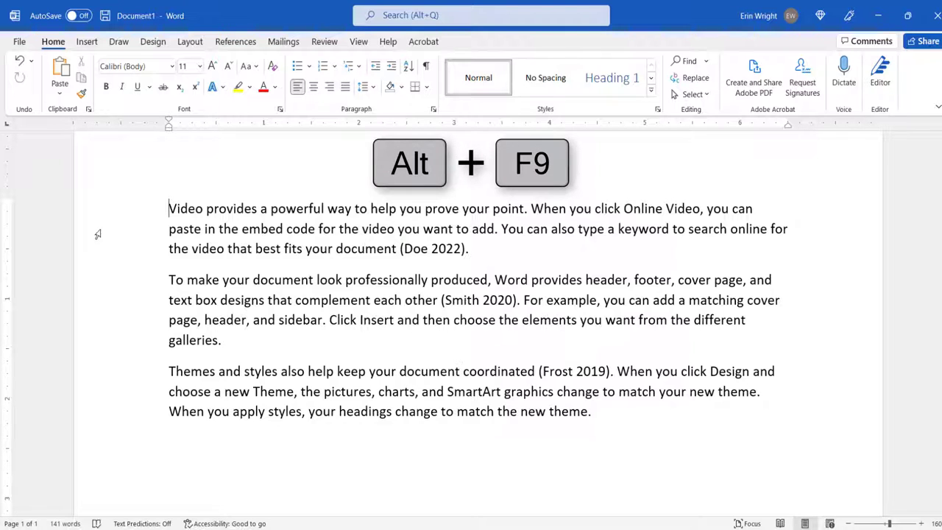
key("alt+F9")
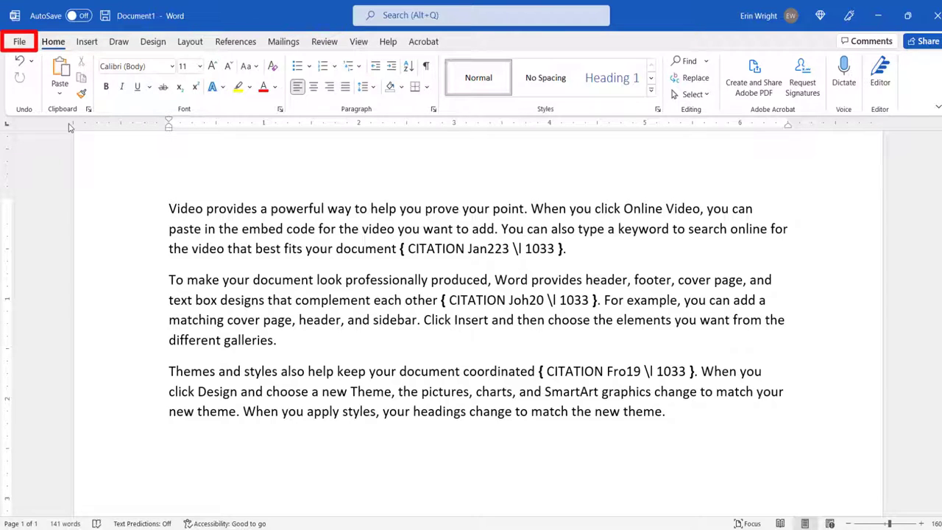
left_click(20, 42)
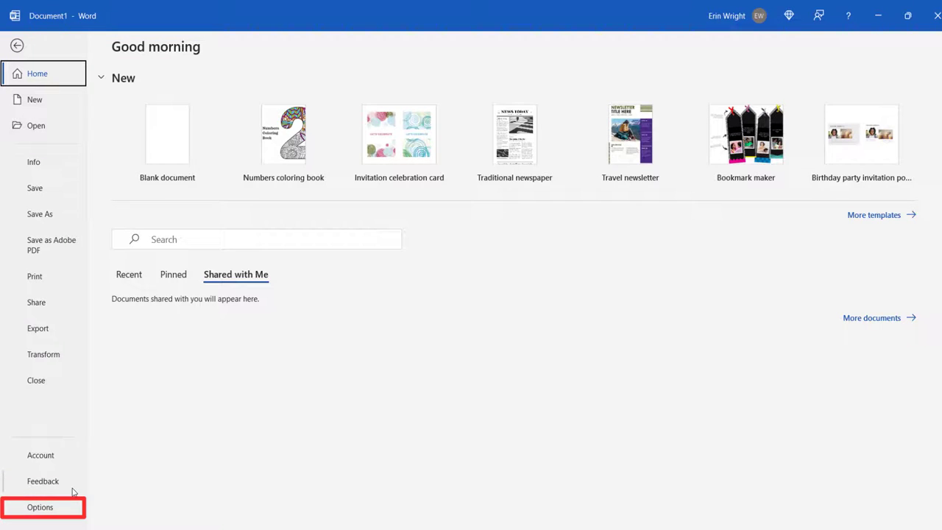
left_click(28, 508)
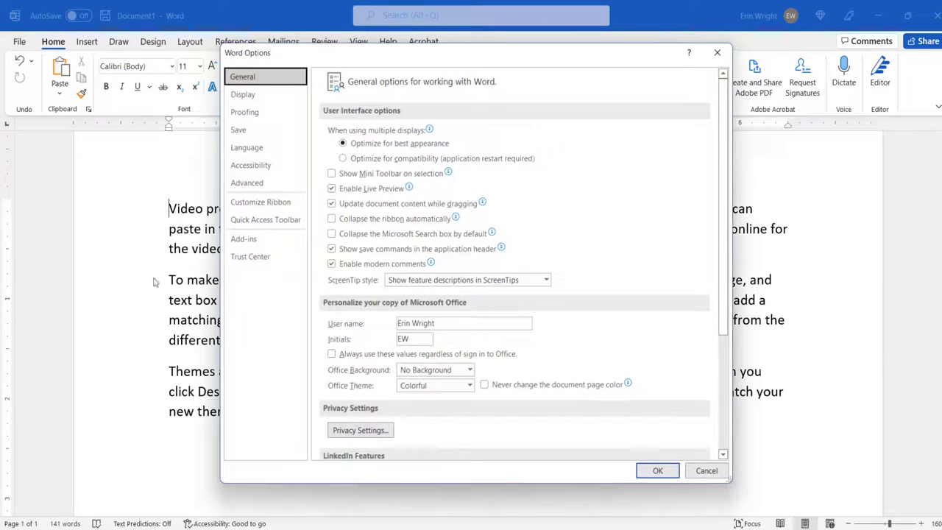
left_click(229, 184)
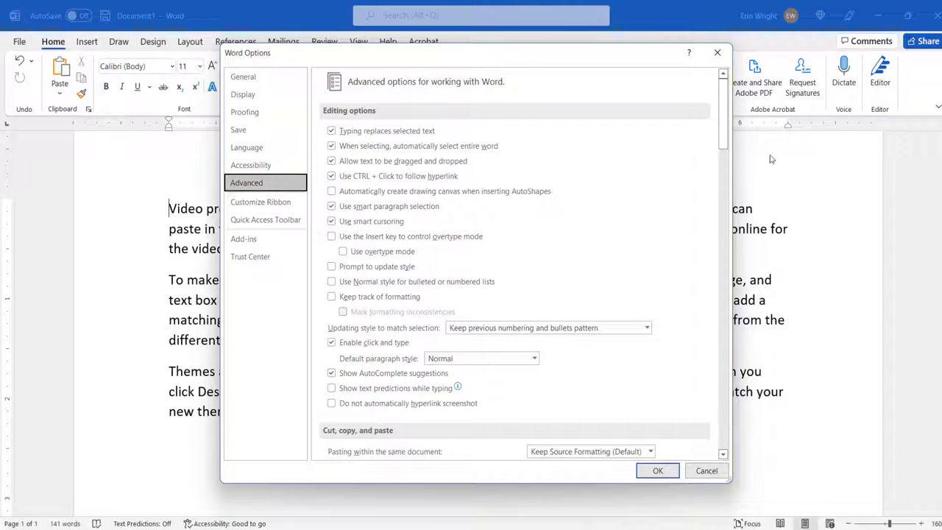
left_click_drag(728, 140, 724, 258)
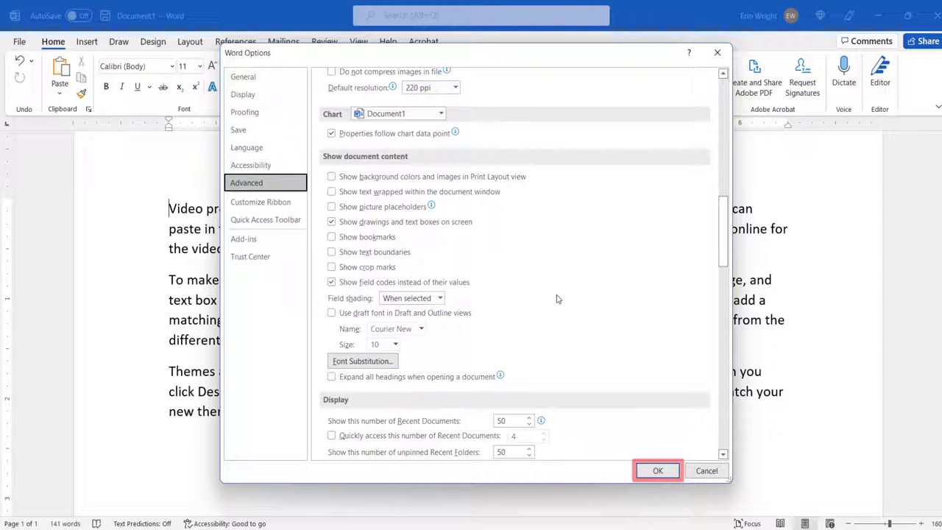
left_click(642, 475)
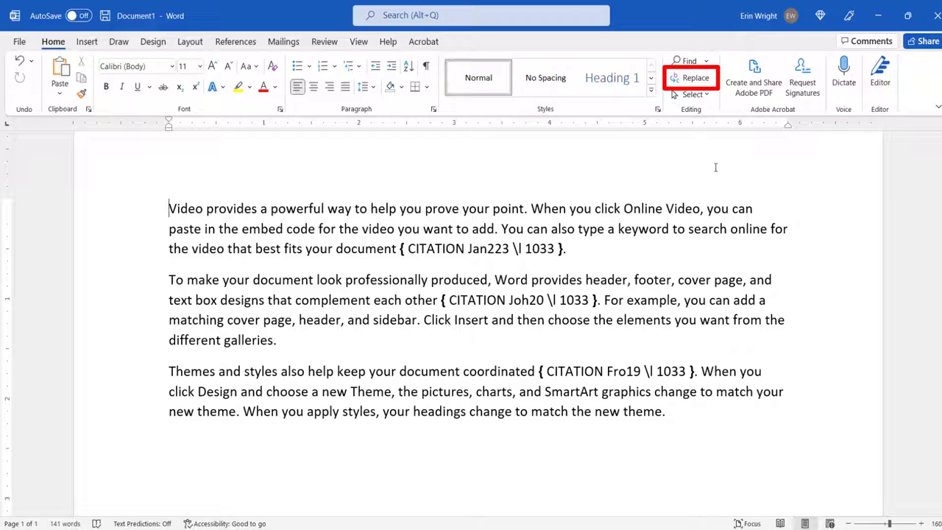
Start a Replace search for '^d CITATION', leaving the replacement empty
left_click(692, 78)
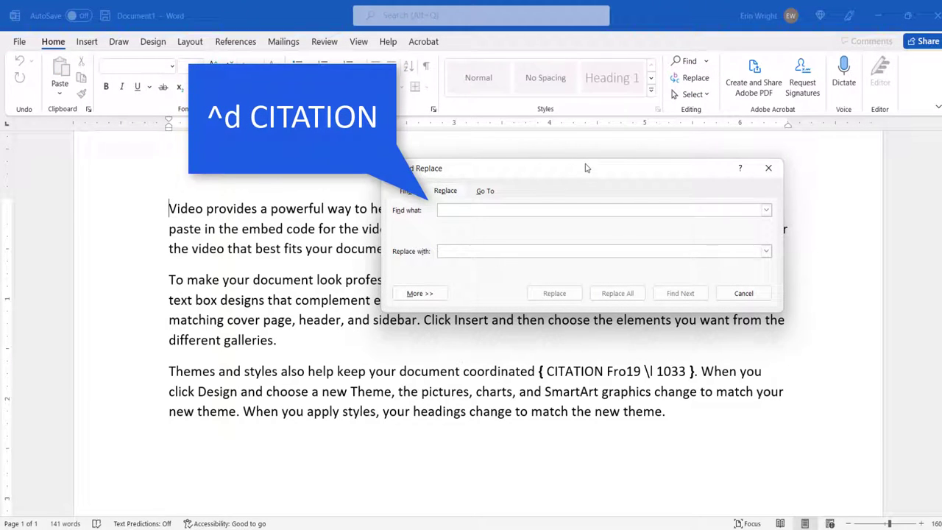
type("^d CITATION")
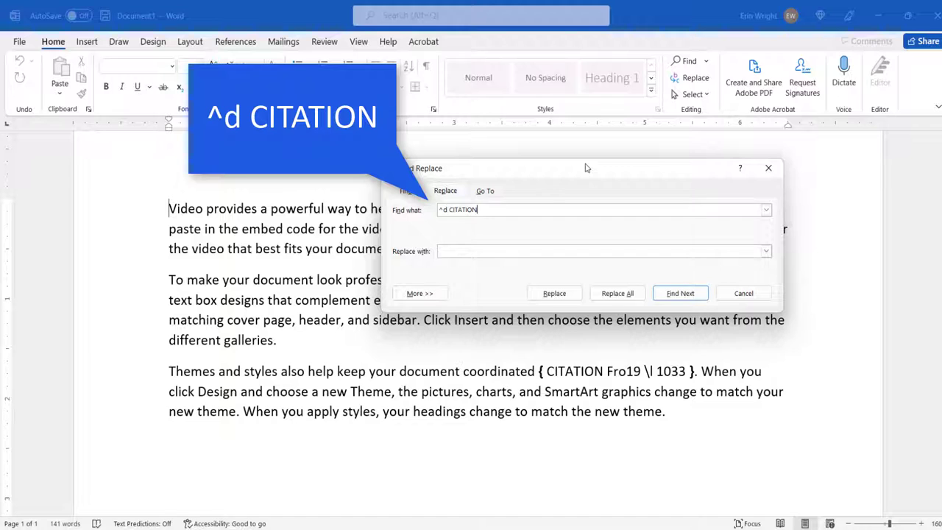
Set the replacement font format to Times New Roman, Regular, 9 pt, red
left_click(441, 294)
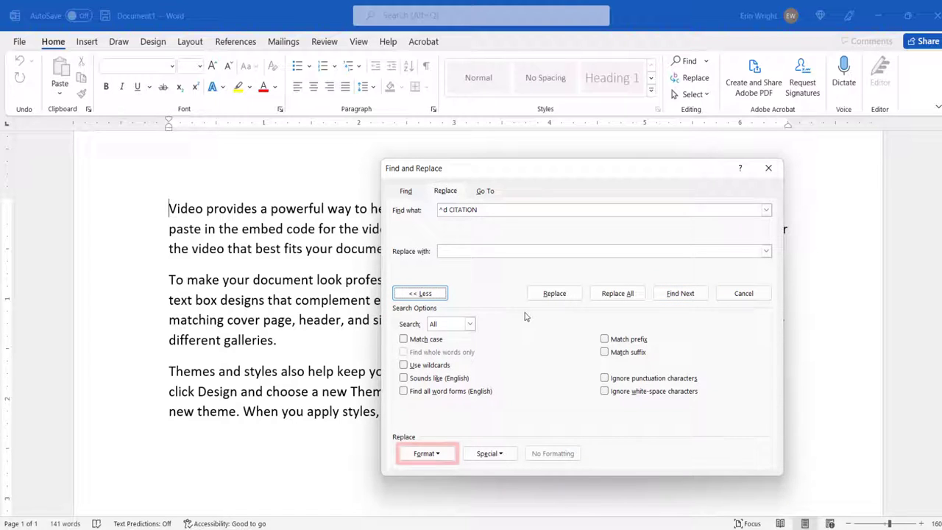
left_click(438, 454)
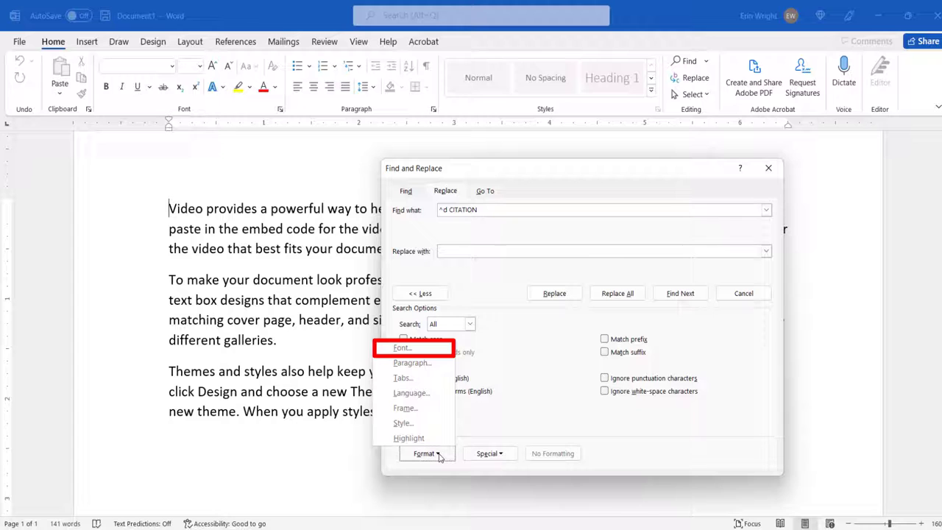
left_click(405, 348)
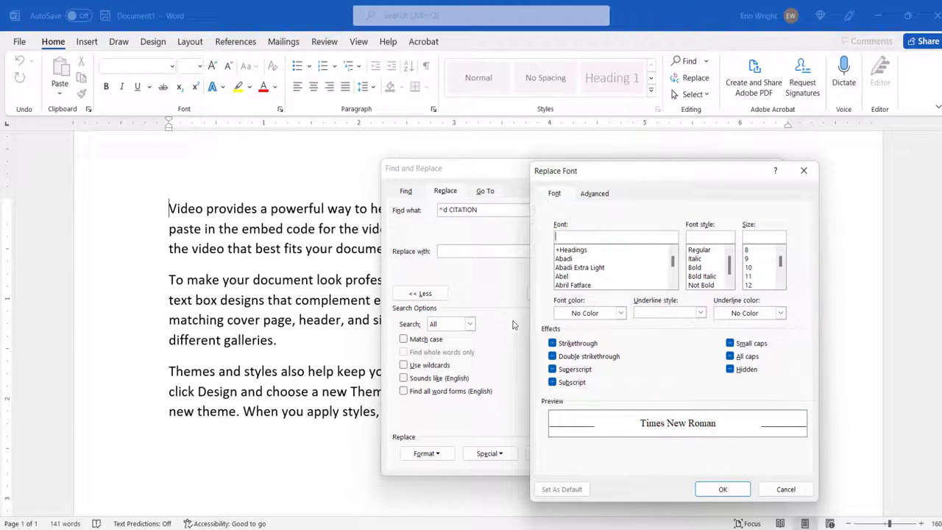
type("time")
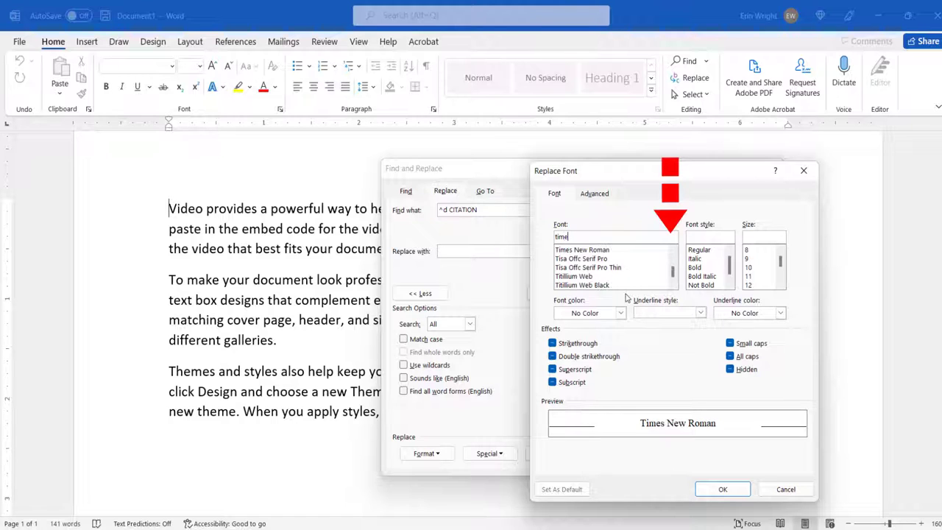
left_click(604, 250)
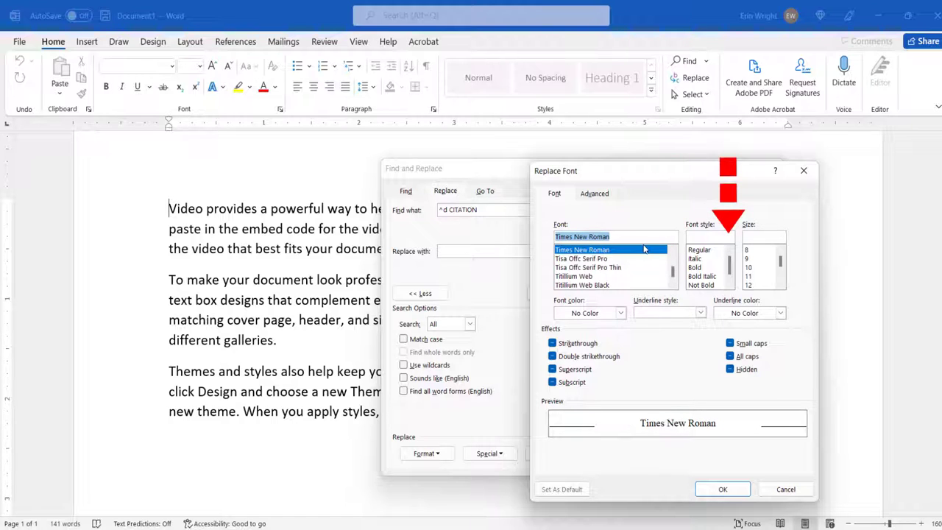
left_click(699, 251)
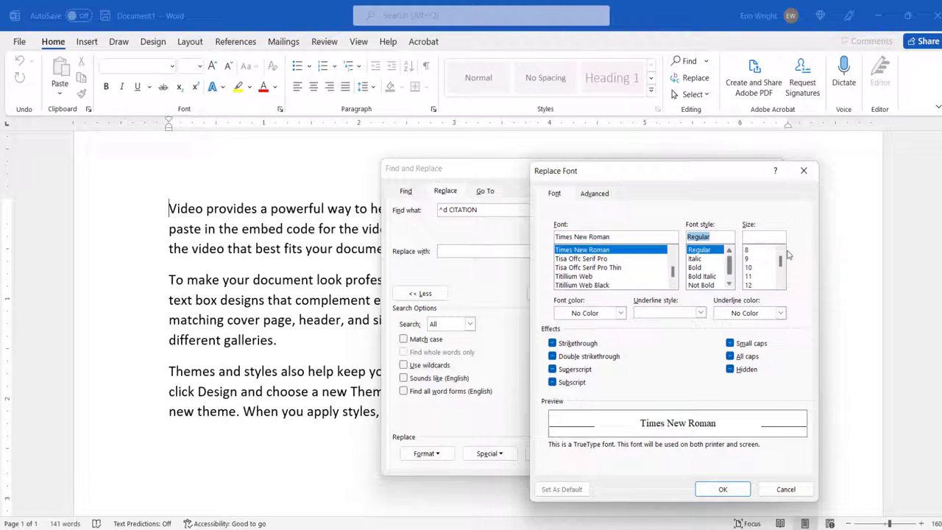
left_click(748, 259)
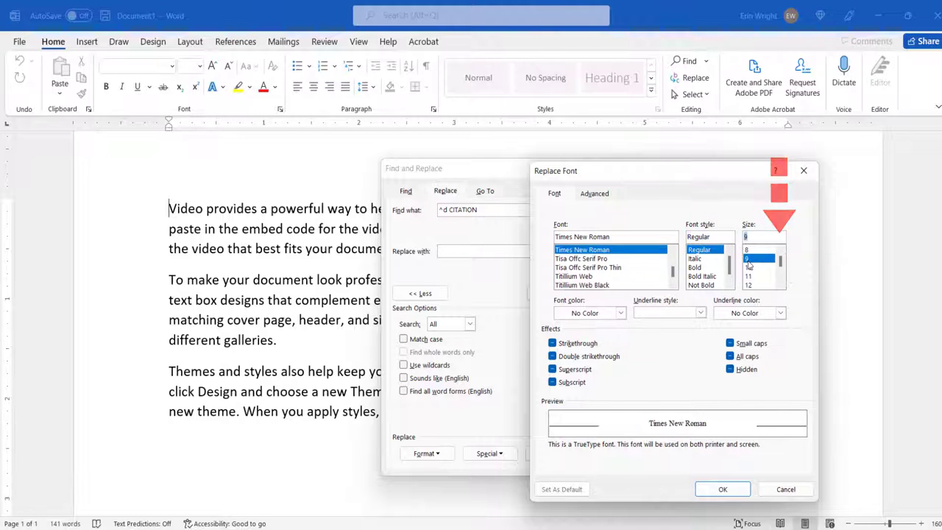
left_click(620, 313)
left_click(569, 453)
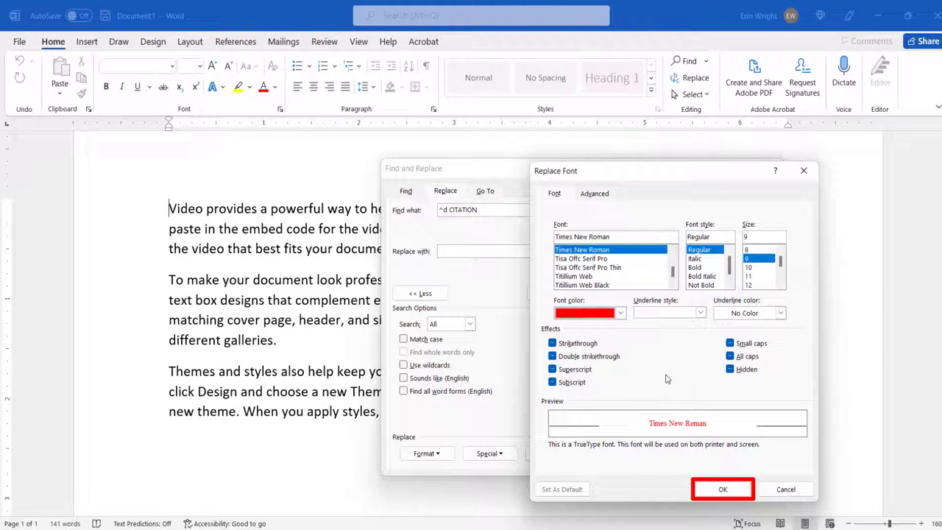
left_click(713, 488)
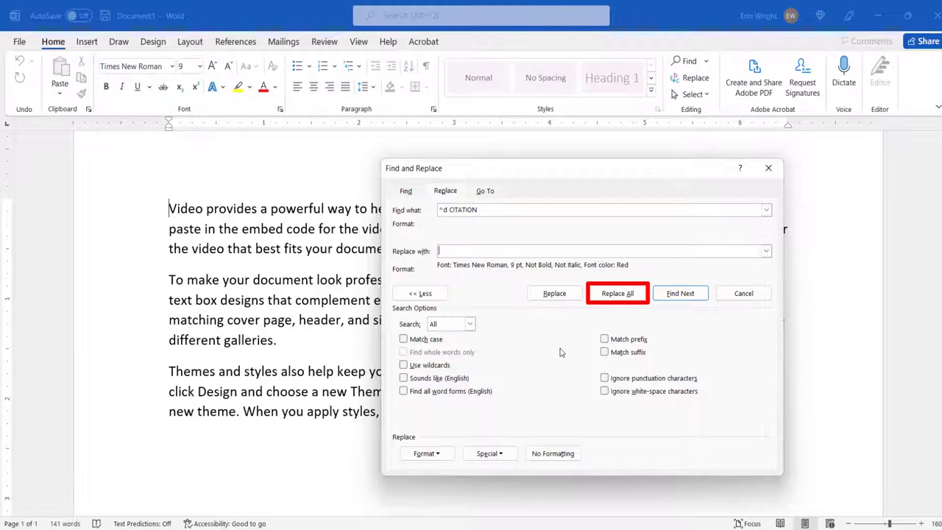
Apply the red 9 pt Times New Roman format to all three citations, then hide field codes again
left_click(618, 297)
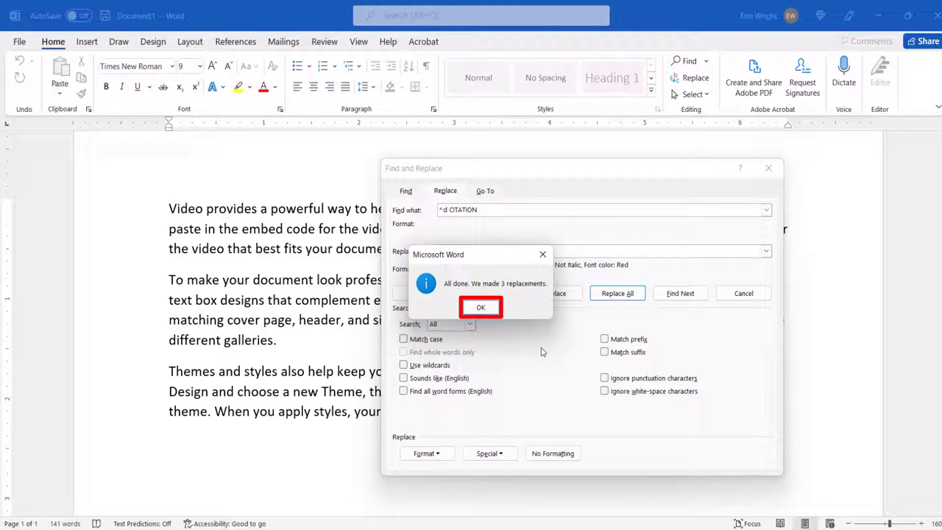
left_click(481, 308)
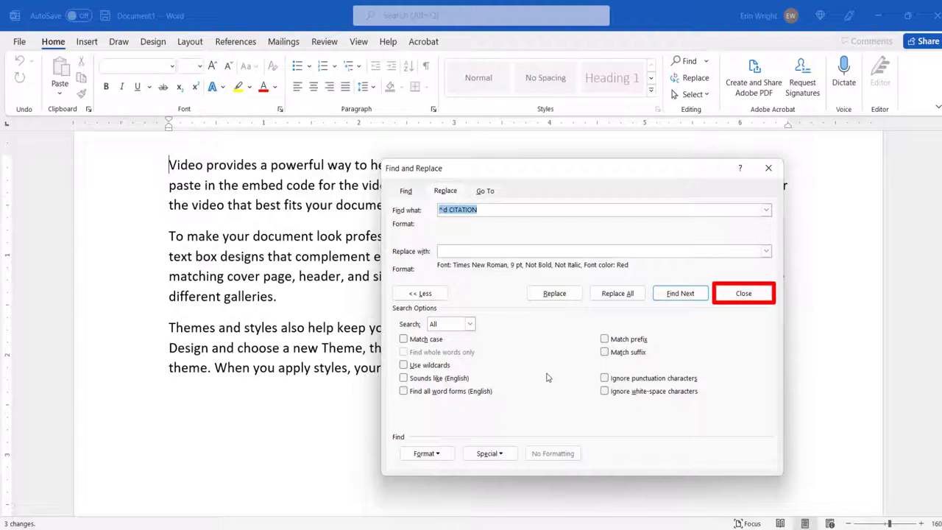
left_click(717, 293)
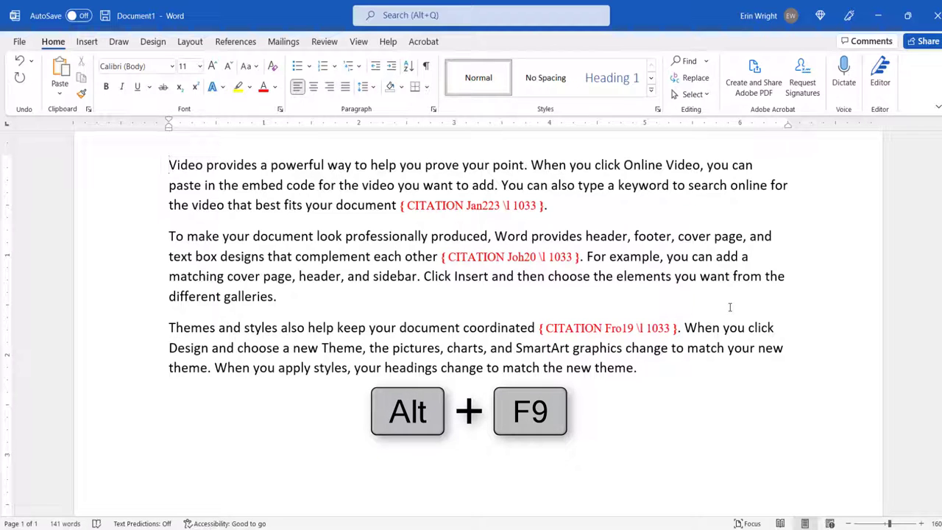
key("alt+F9")
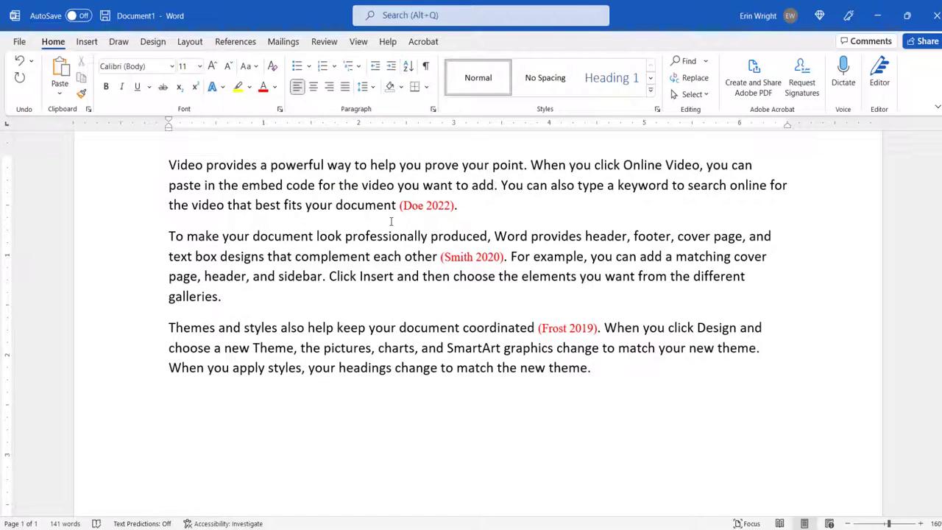
Recolour only the (Doe 2022) citation to dark blue, leaving the other two red
left_click(439, 205)
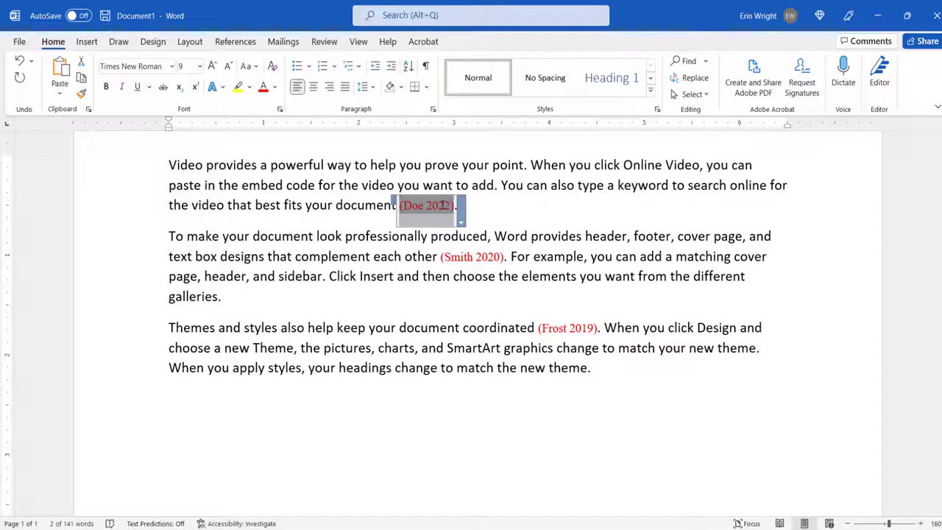
right_click(444, 209)
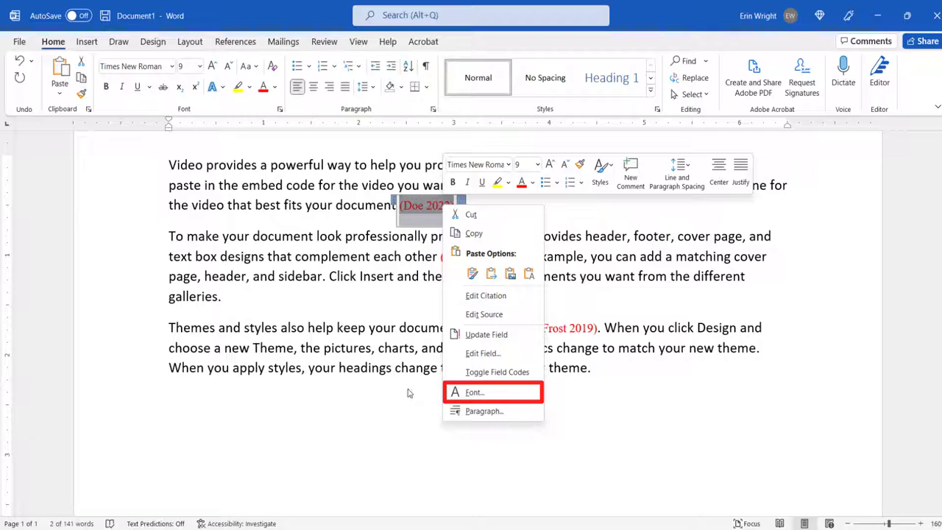
left_click(472, 396)
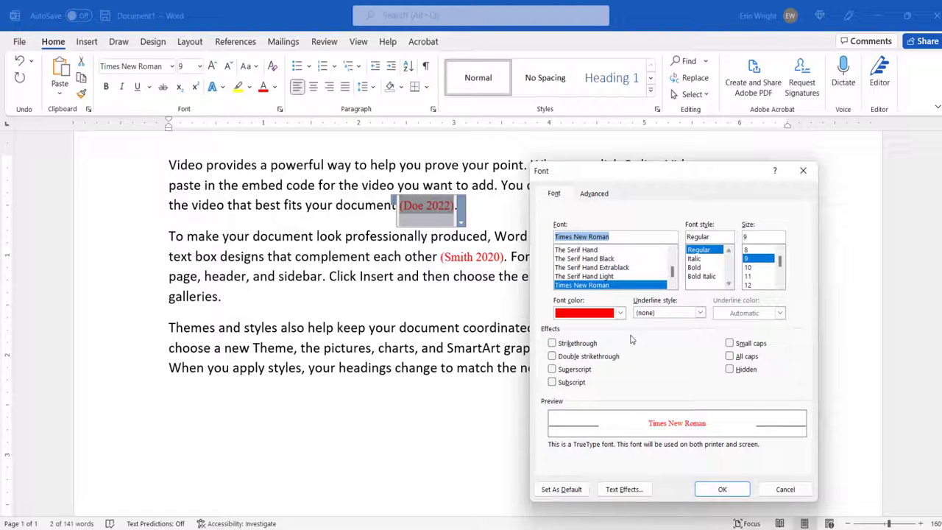
left_click(621, 312)
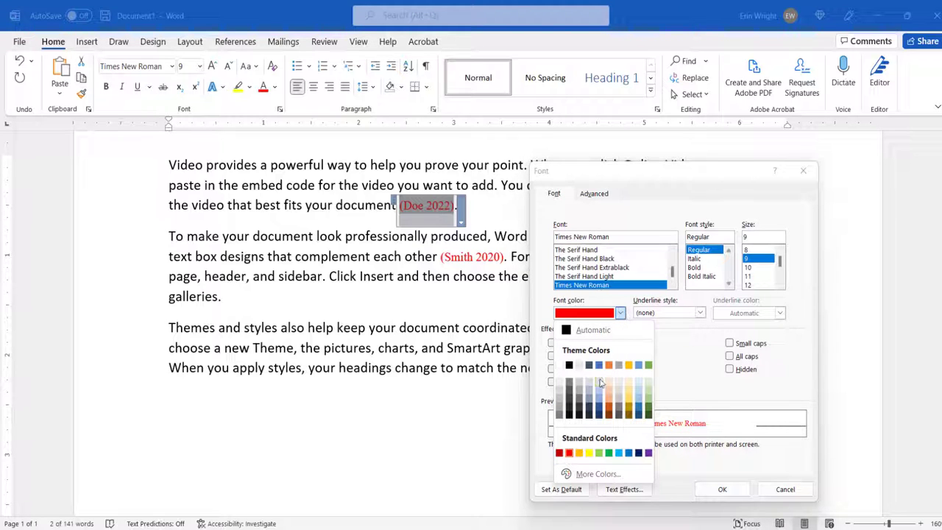
left_click(598, 412)
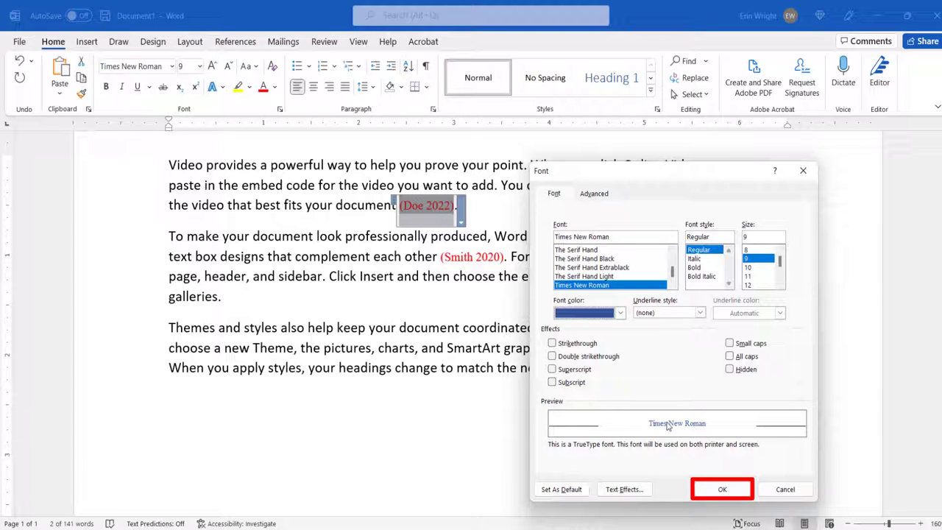
left_click(721, 490)
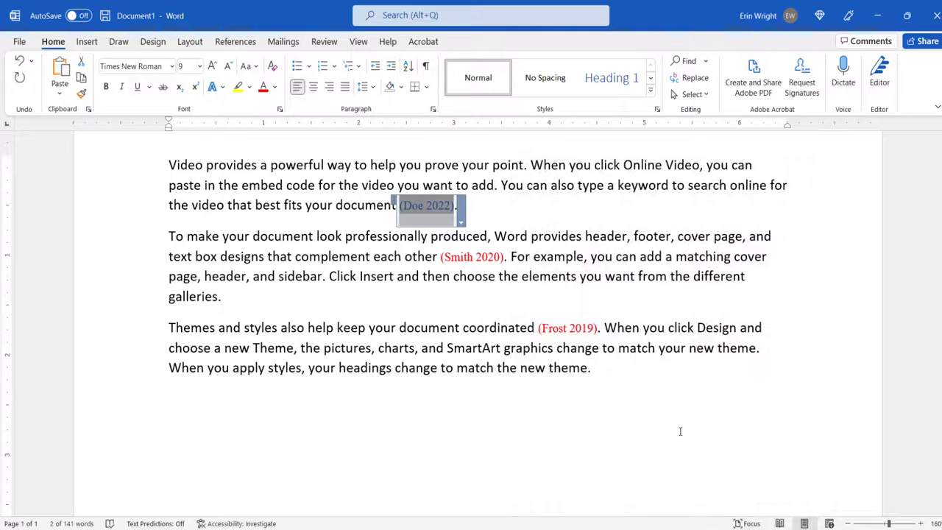
left_click(554, 216)
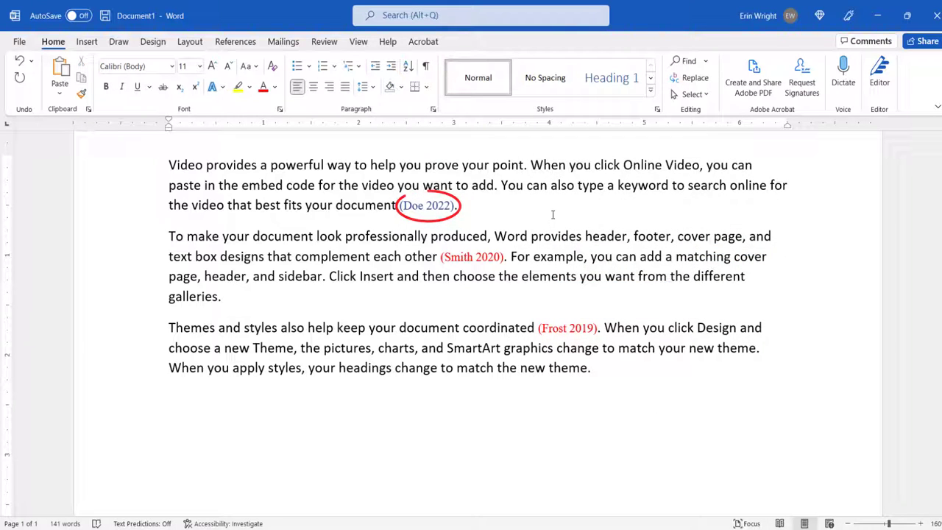